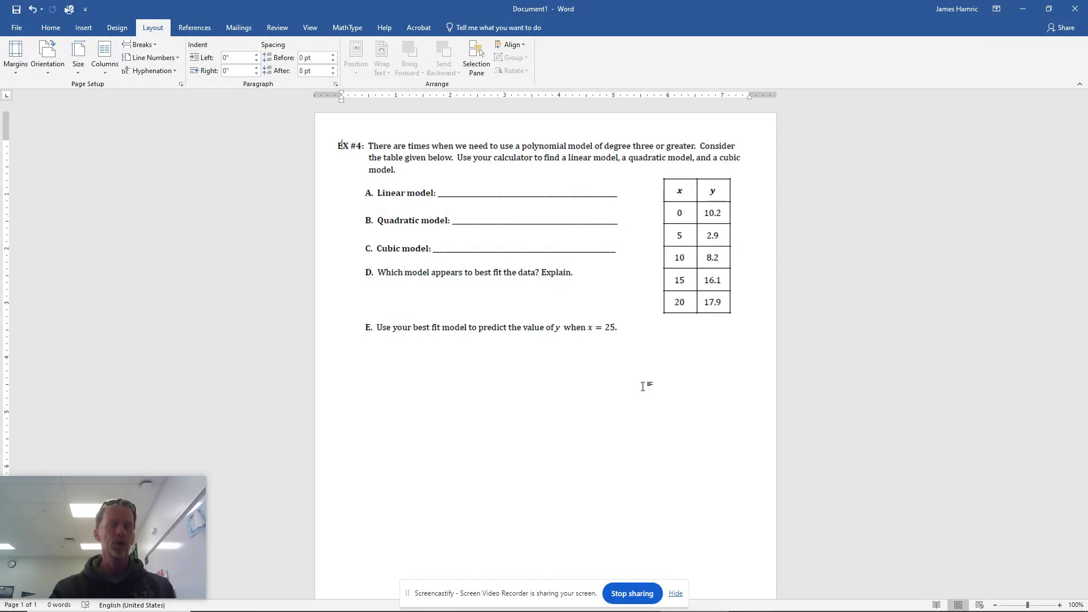
Step: Switch to the Desmos graphing calculator in the browser and add an empty table to the expression list
mouse_move(708, 606)
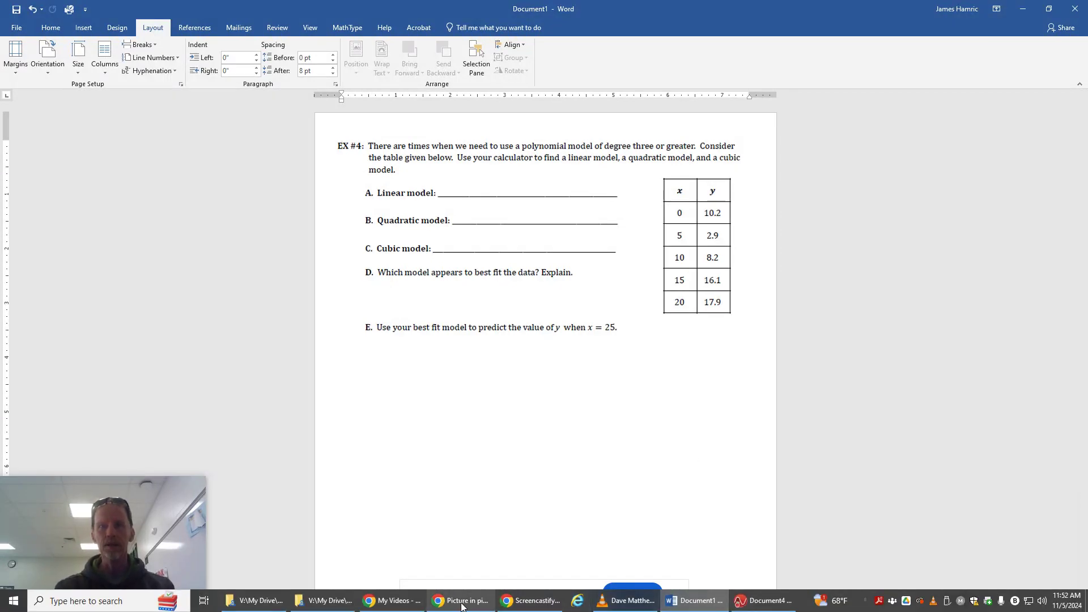
click(389, 527)
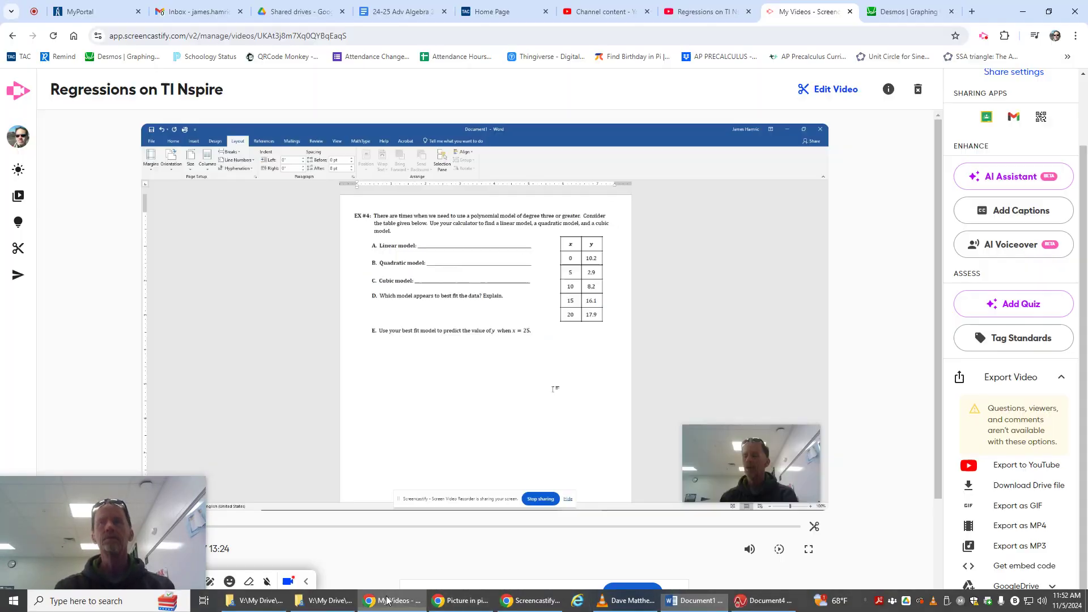
click(945, 7)
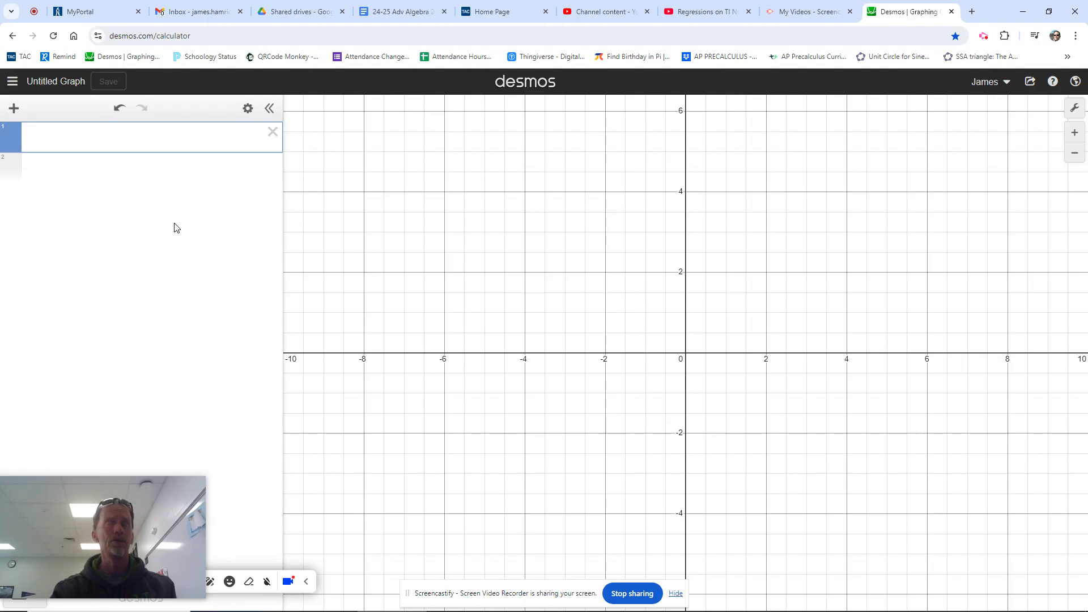
click(14, 109)
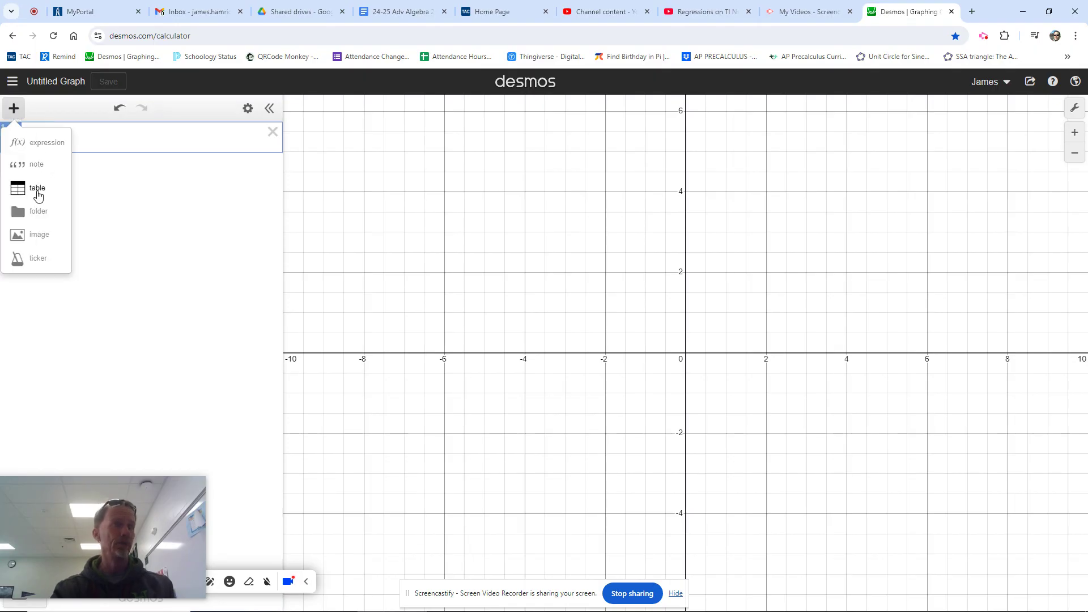
click(38, 193)
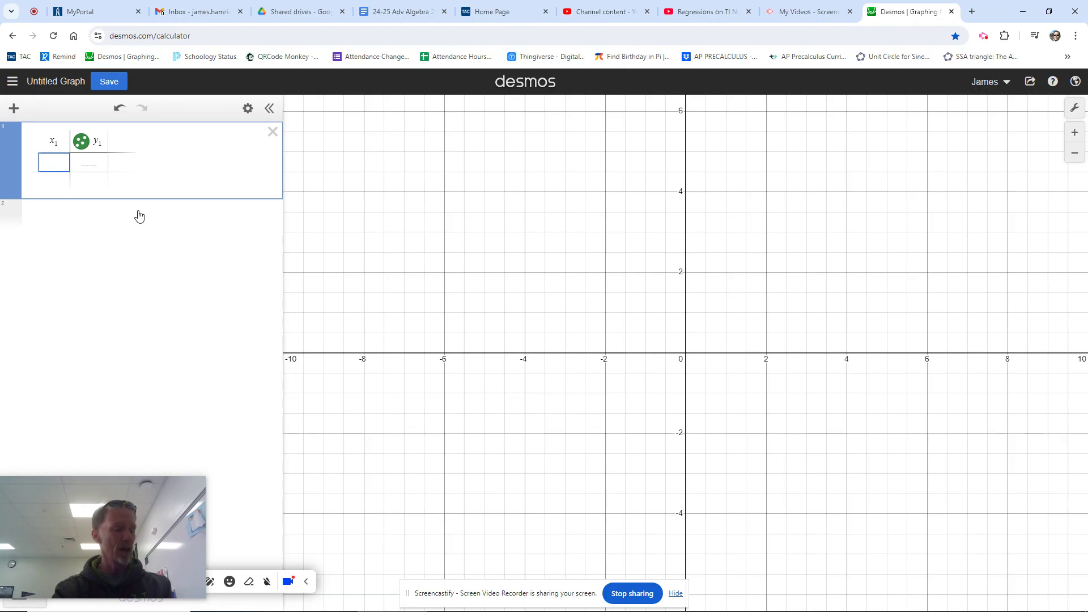
Step: Fill the table's x column with the values 0, 5, 10, 15 and 20
text(0)
key(Return)
text(5)
key(Return)
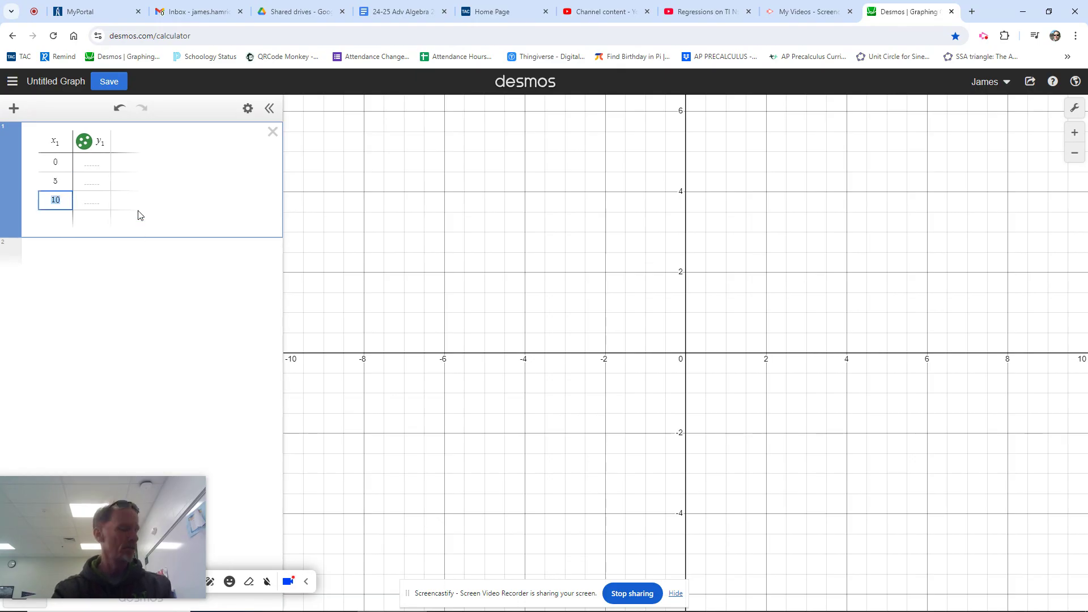
key(Return)
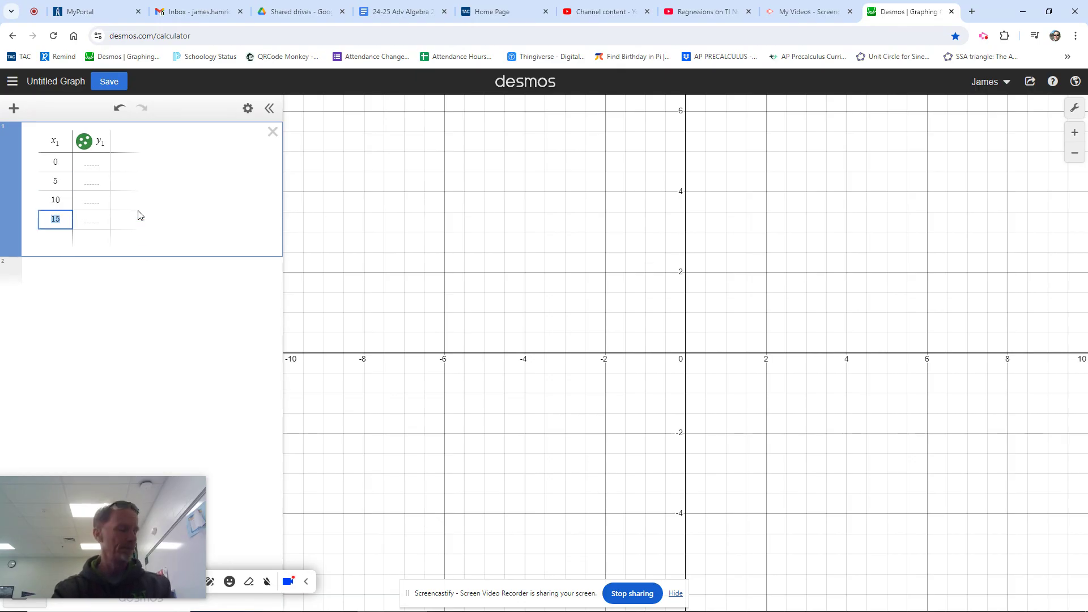
key(Return)
key(Right)
key(Right)
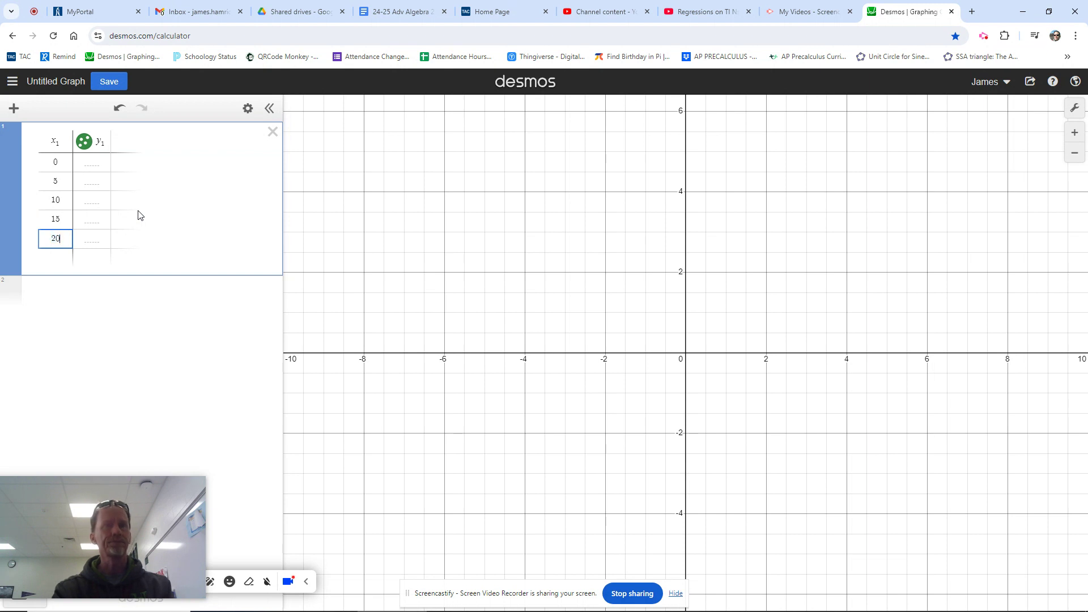
Step: Fill the table's y column with 10.2, 2.9, 8.2, 16.1 and 17.9 for the five x values
key(Up)
key(Up)
key(Up)
key(Up)
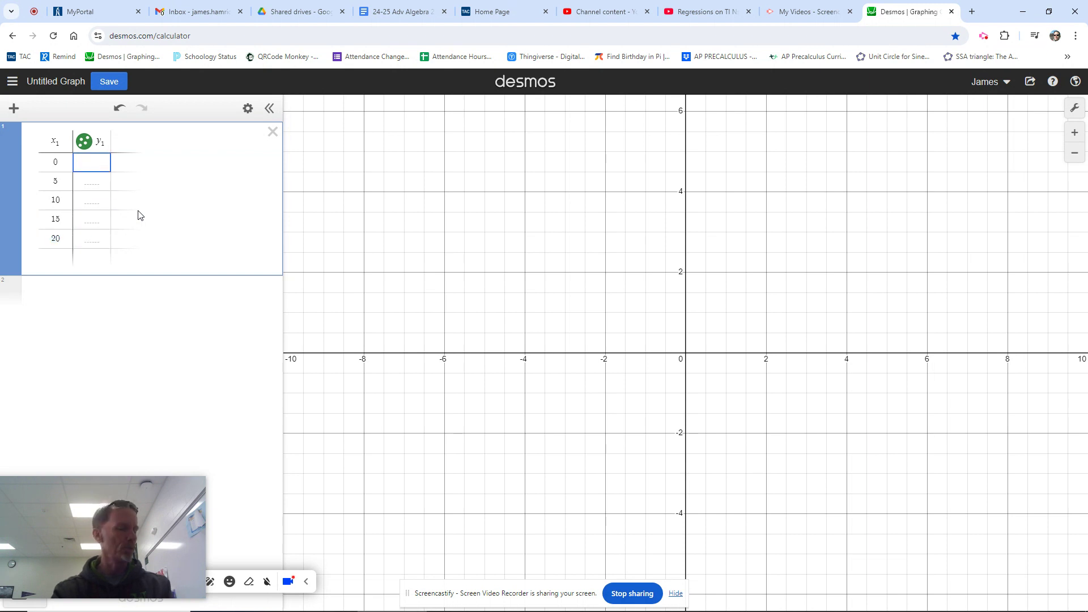
text(10.2)
key(Return)
text(2.9)
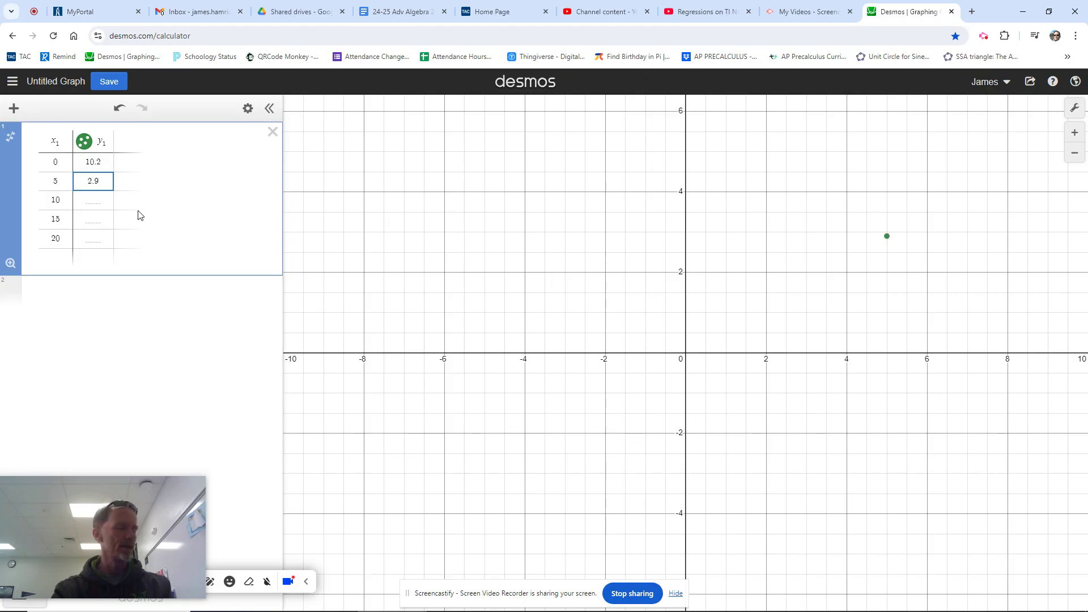
key(Return)
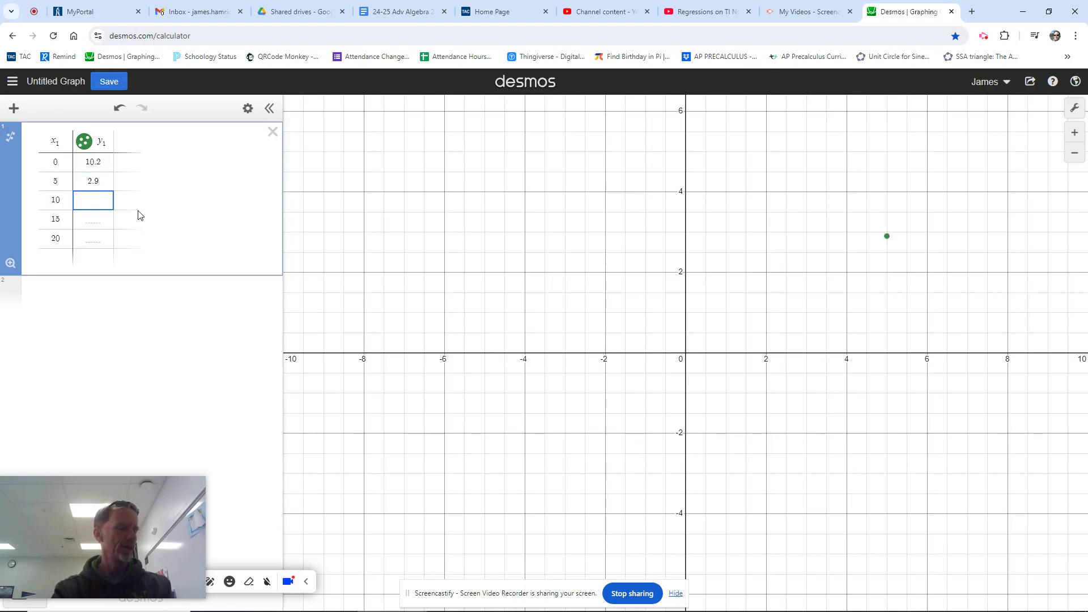
text(8.2)
key(Return)
text(16.4)
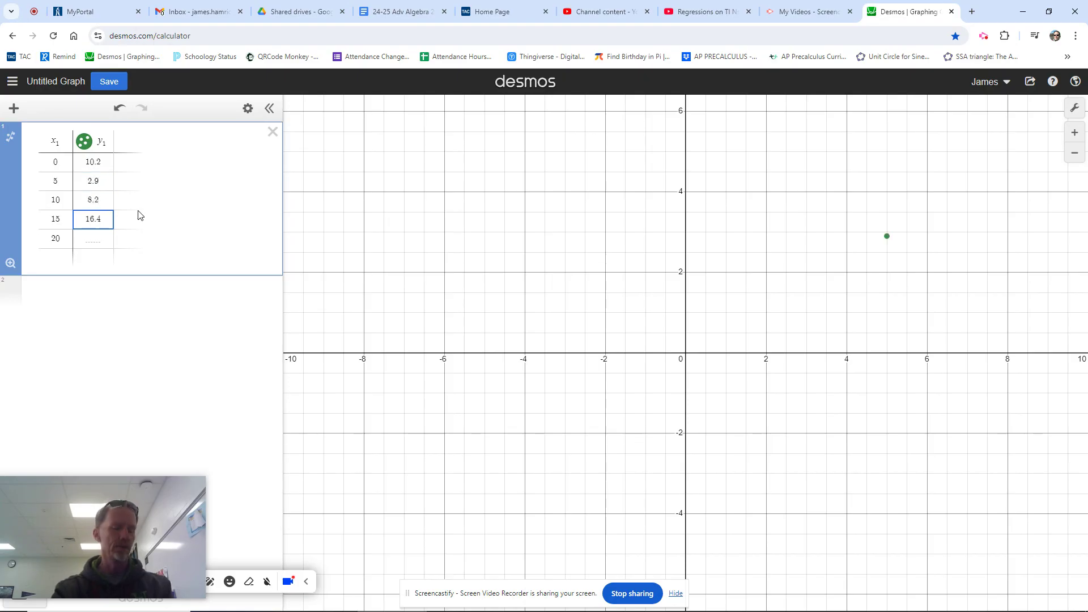
key(BackSpace)
text(1)
key(Return)
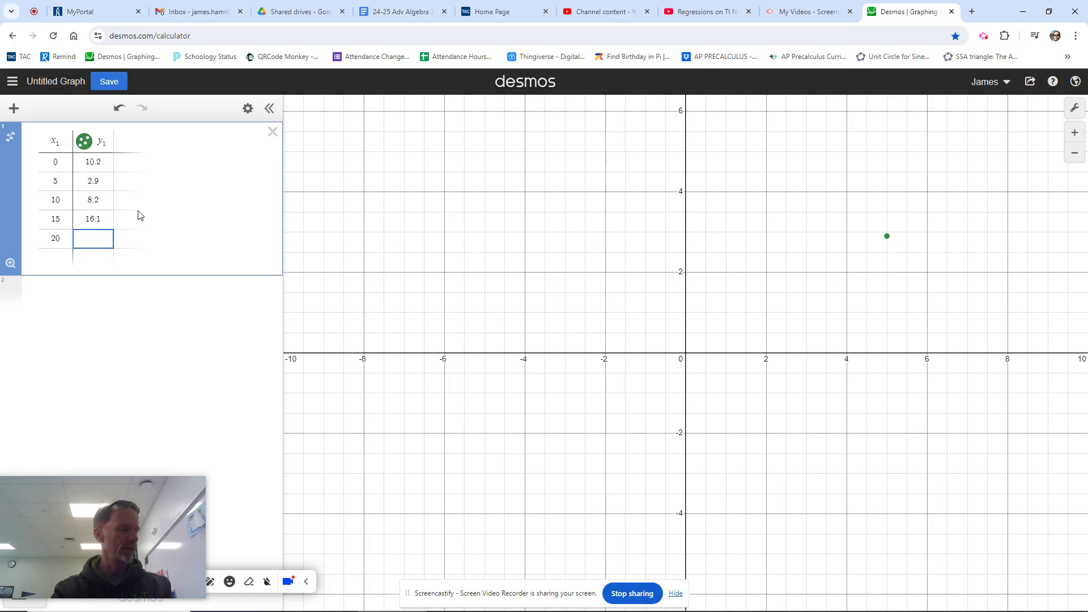
text(17.9)
key(Return)
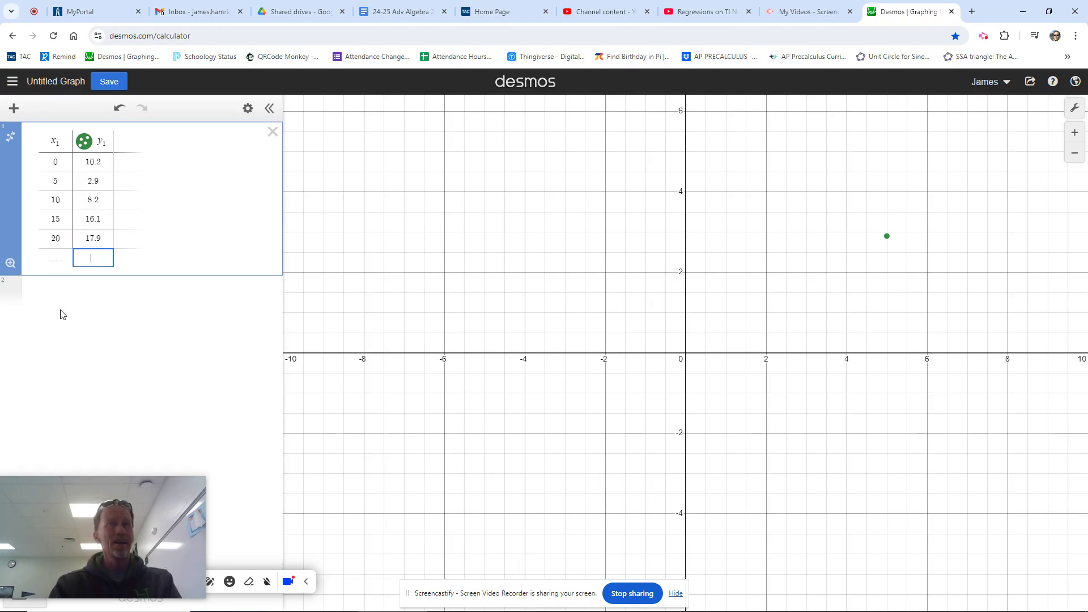
Step: Zoom the graph to fit the table's data points and check the axis ranges in the graph settings
click(11, 264)
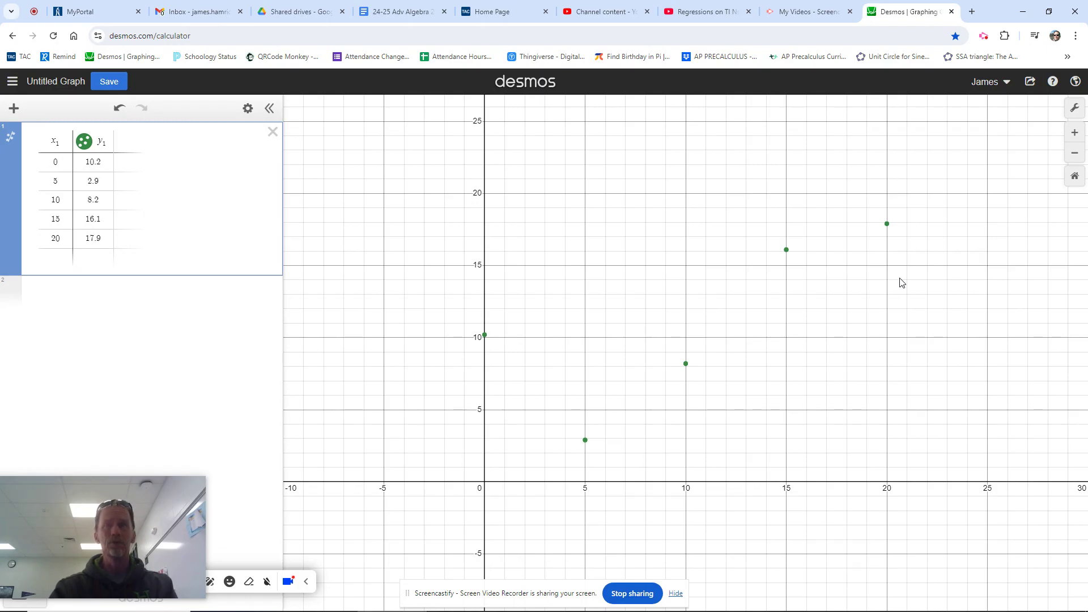
click(1077, 111)
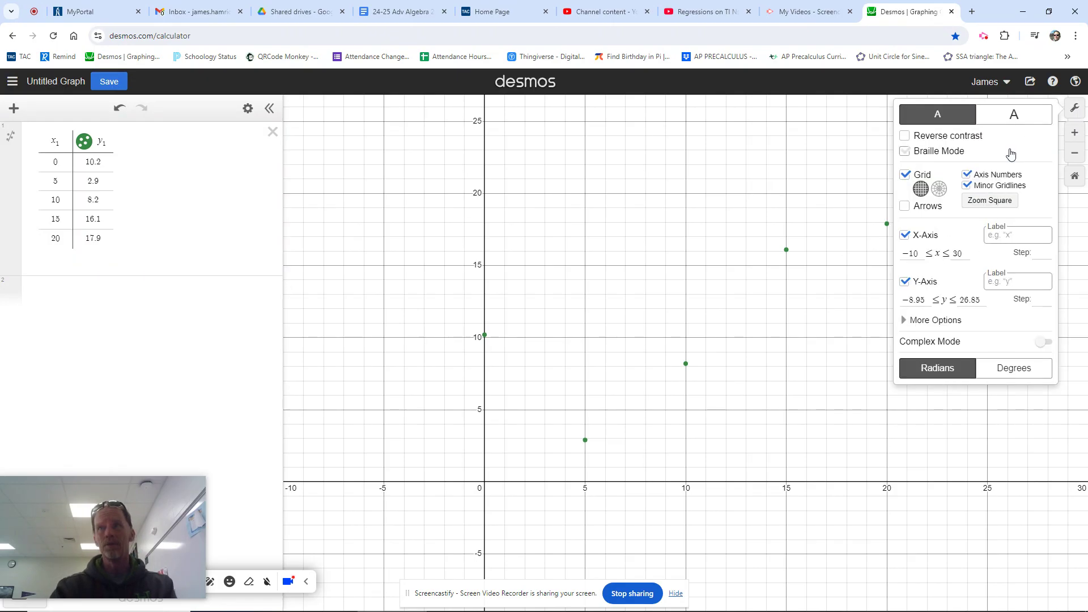
click(768, 181)
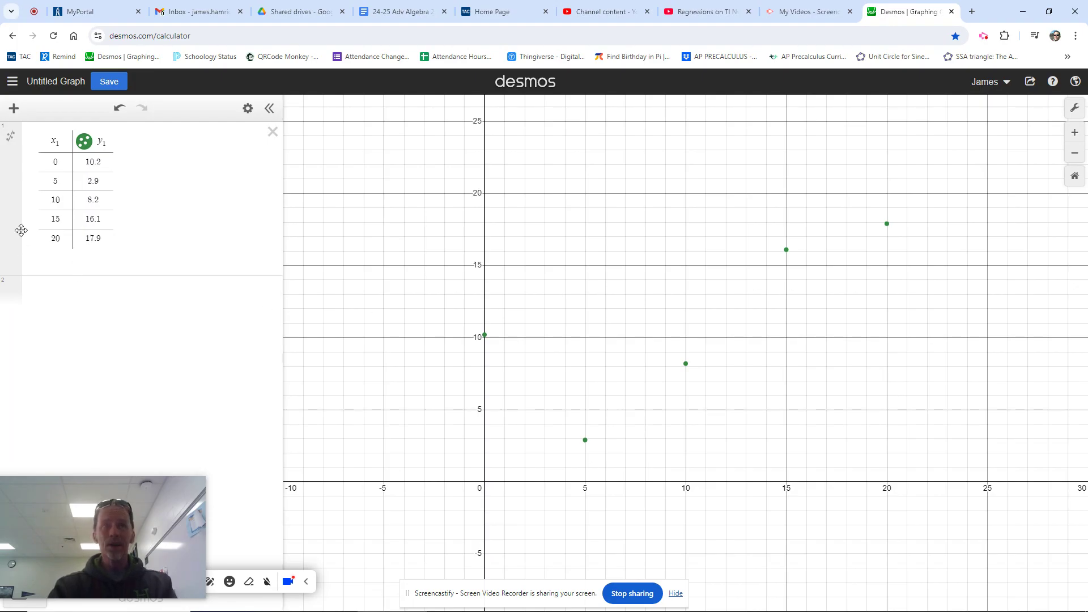
Step: Add a linear regression to the table data and plot its residuals
click(12, 140)
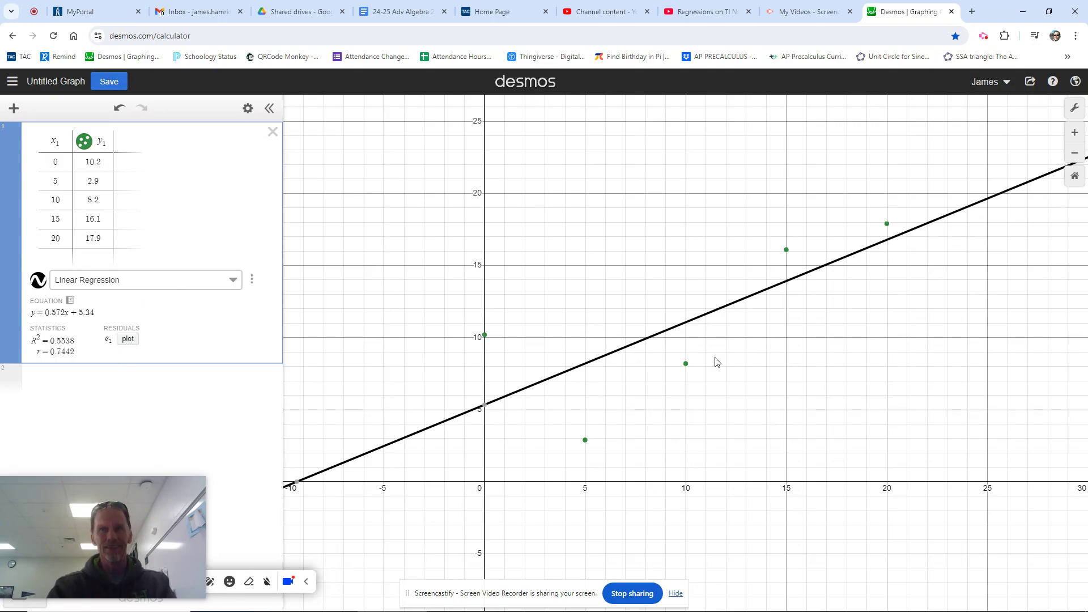
click(128, 339)
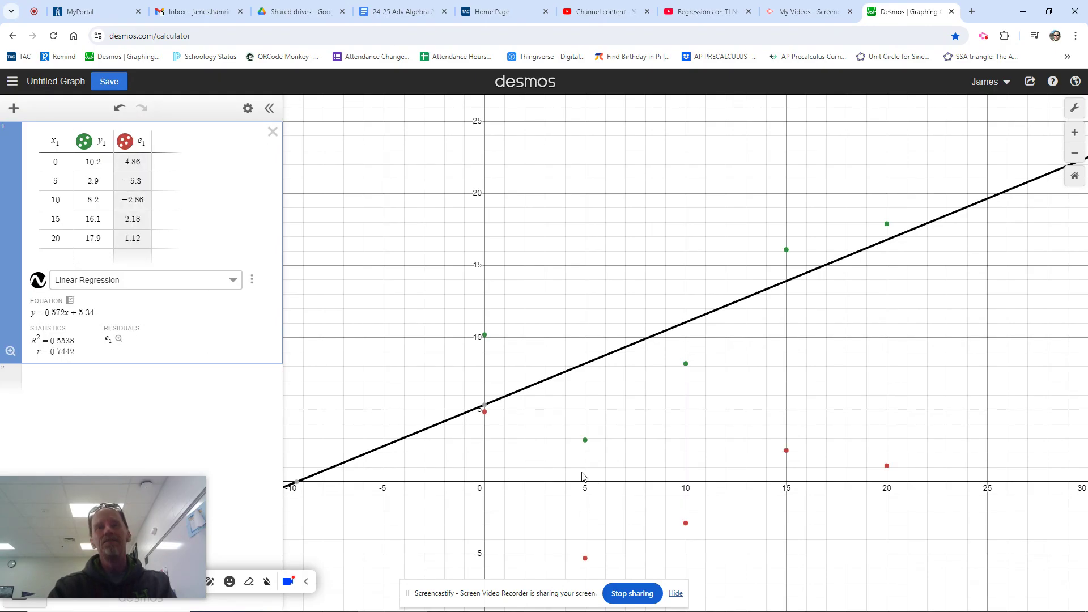
Step: Show the coordinates of all five residual points of the linear regression on the graph
click(485, 412)
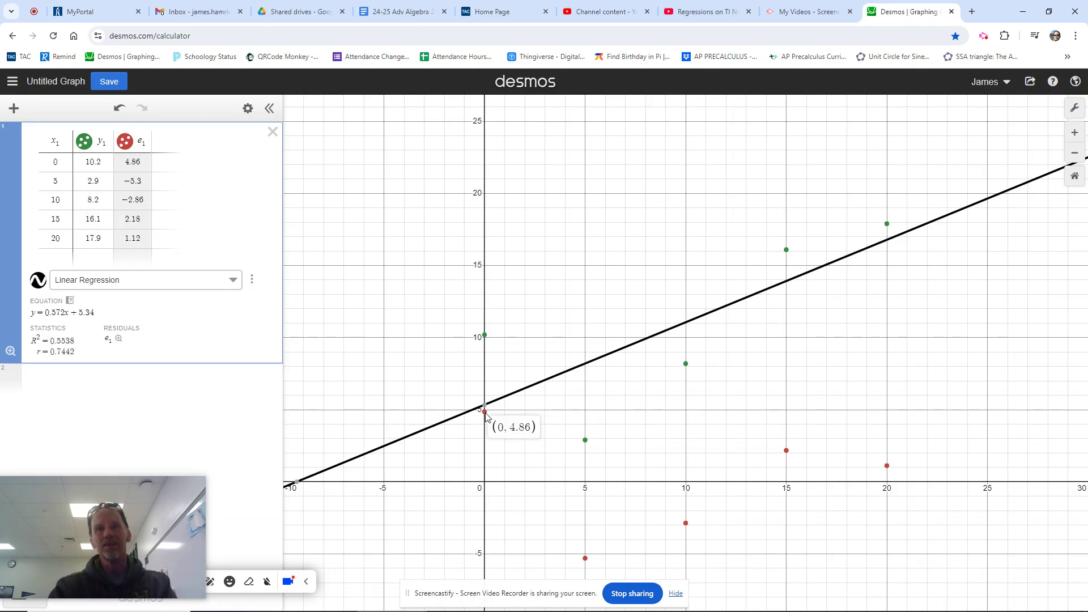
click(584, 559)
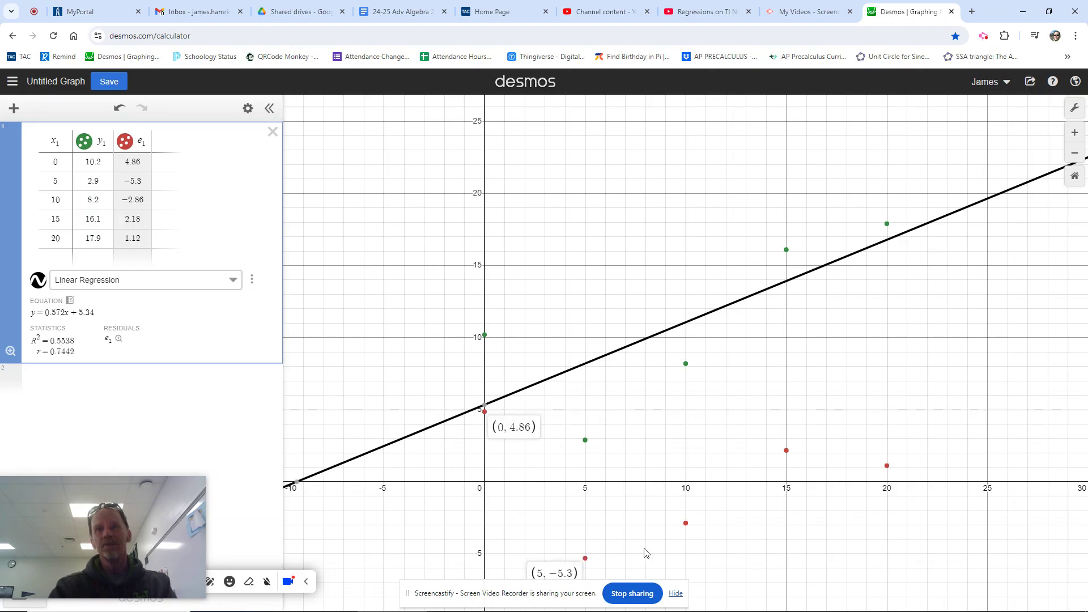
click(686, 524)
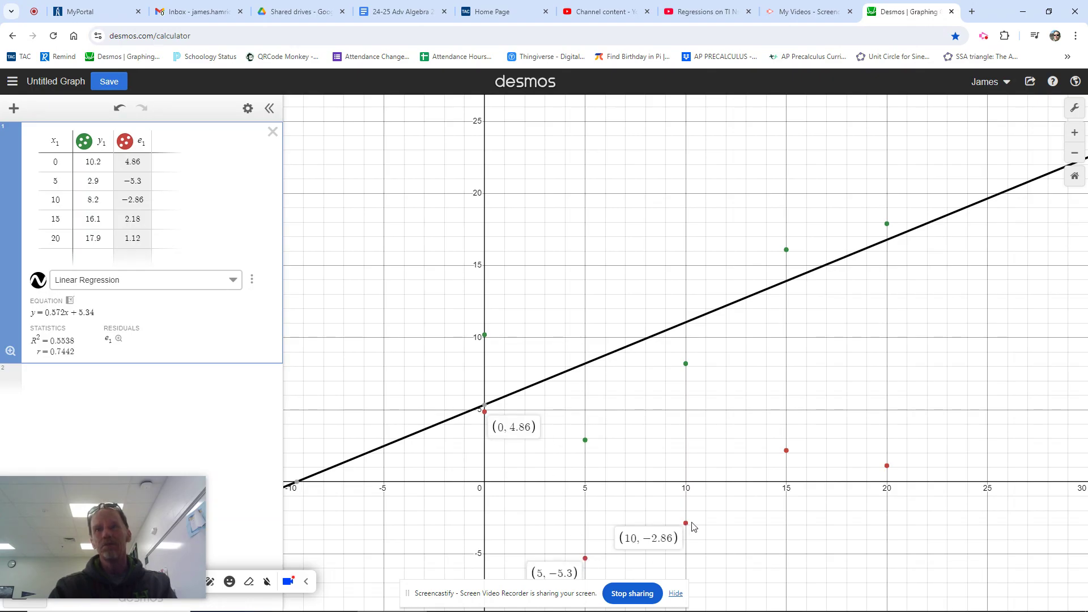
click(786, 451)
click(887, 466)
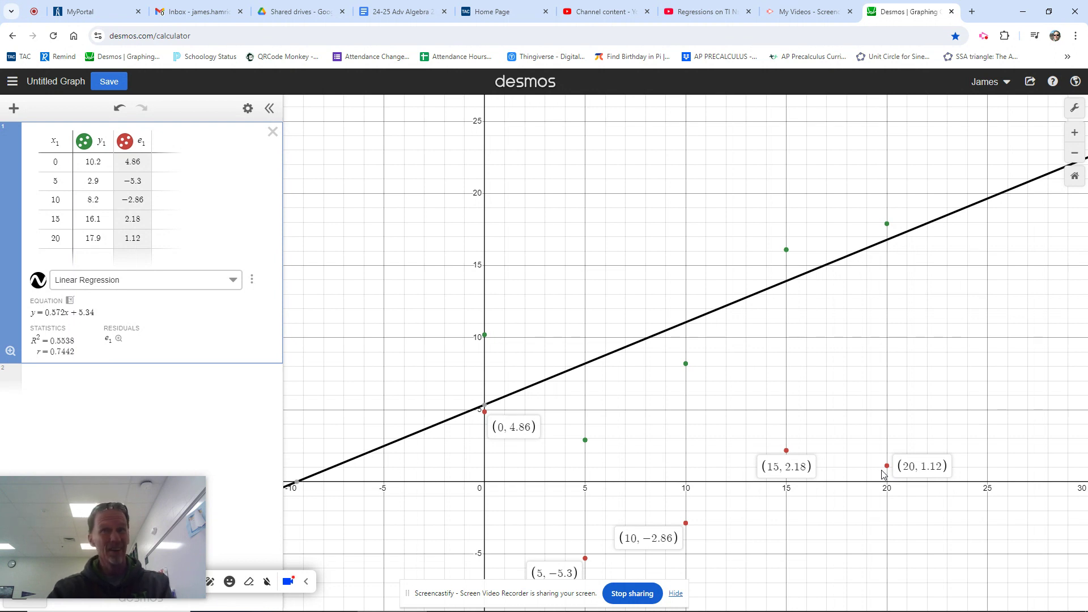
Step: Change the table's regression type to Quadratic Regression, followed by Cubic Regression
click(230, 284)
click(163, 316)
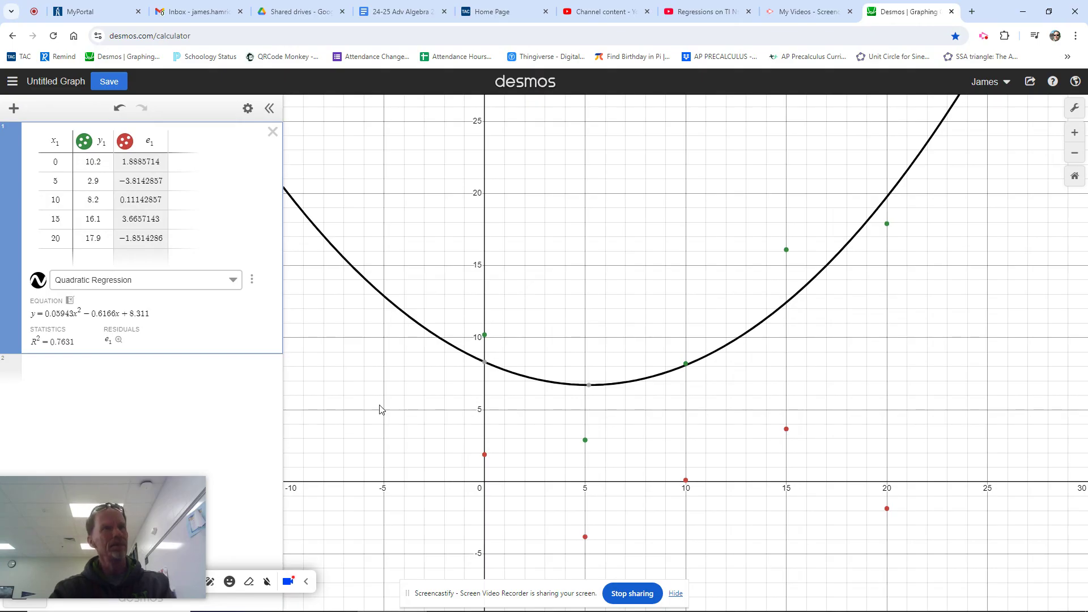
click(174, 286)
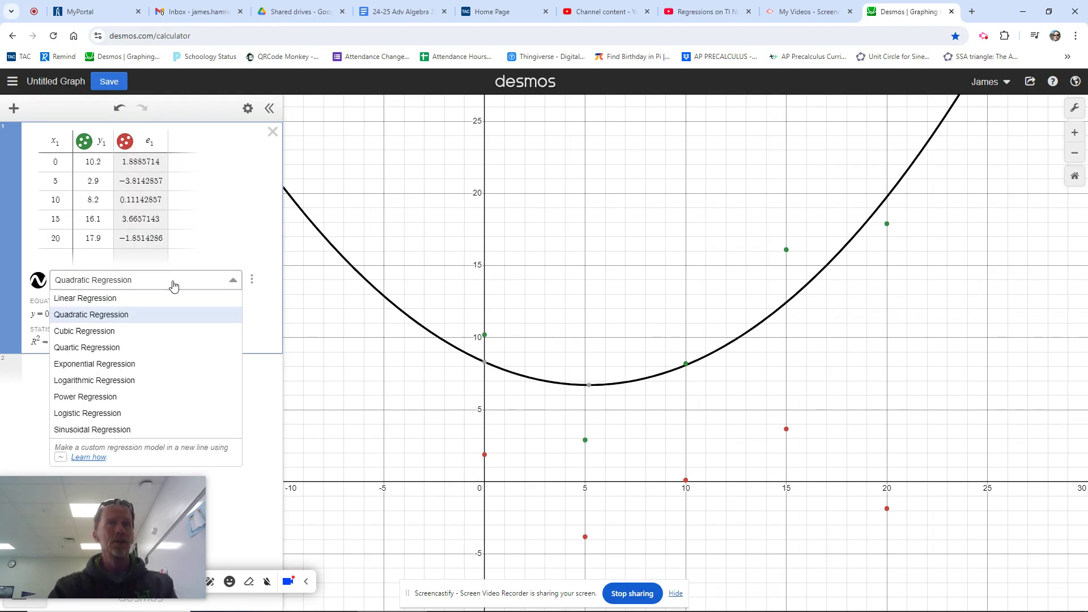
click(157, 333)
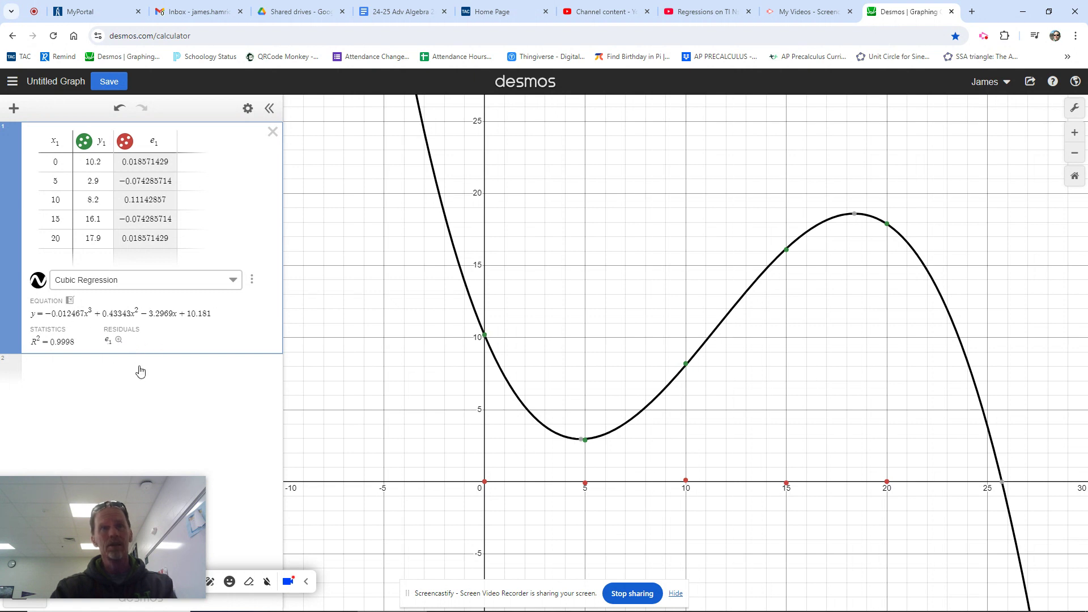
Step: Show the coordinates of each residual point of the cubic regression on the graph
mouse_move(485, 486)
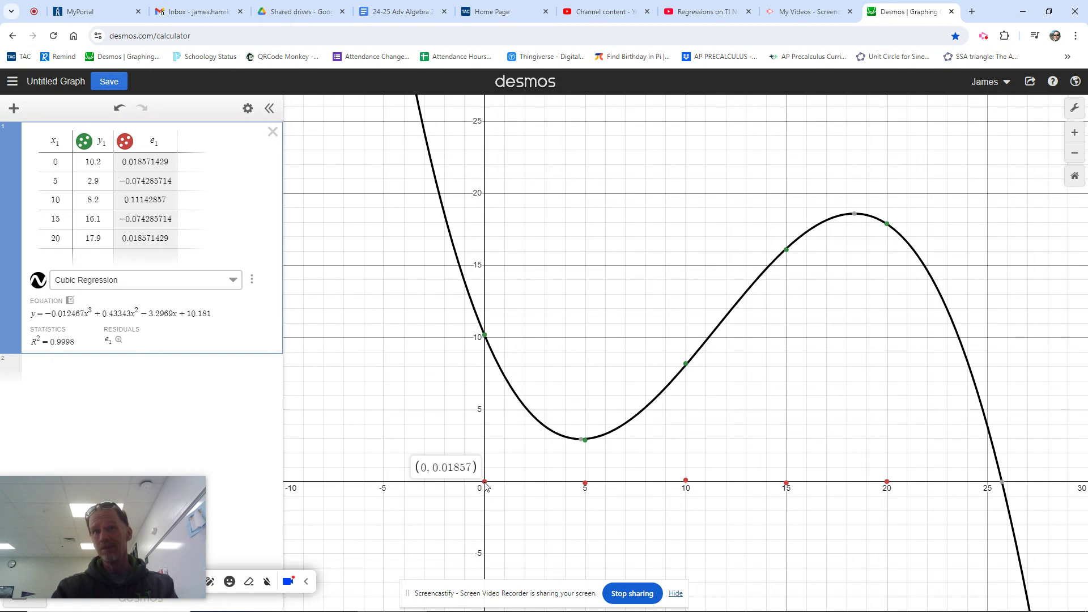
click(586, 482)
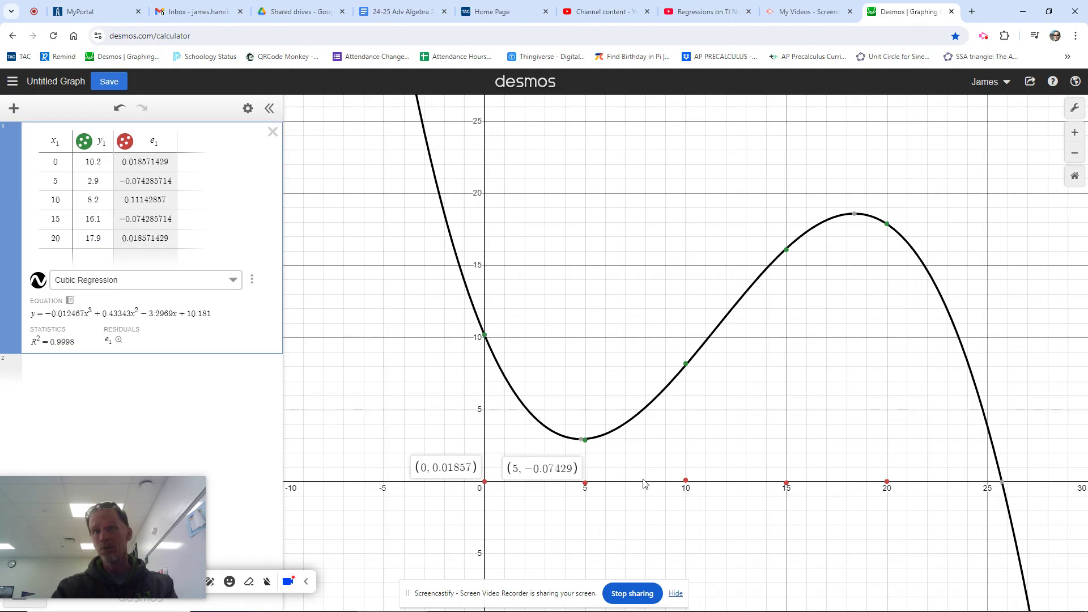
click(687, 482)
click(787, 484)
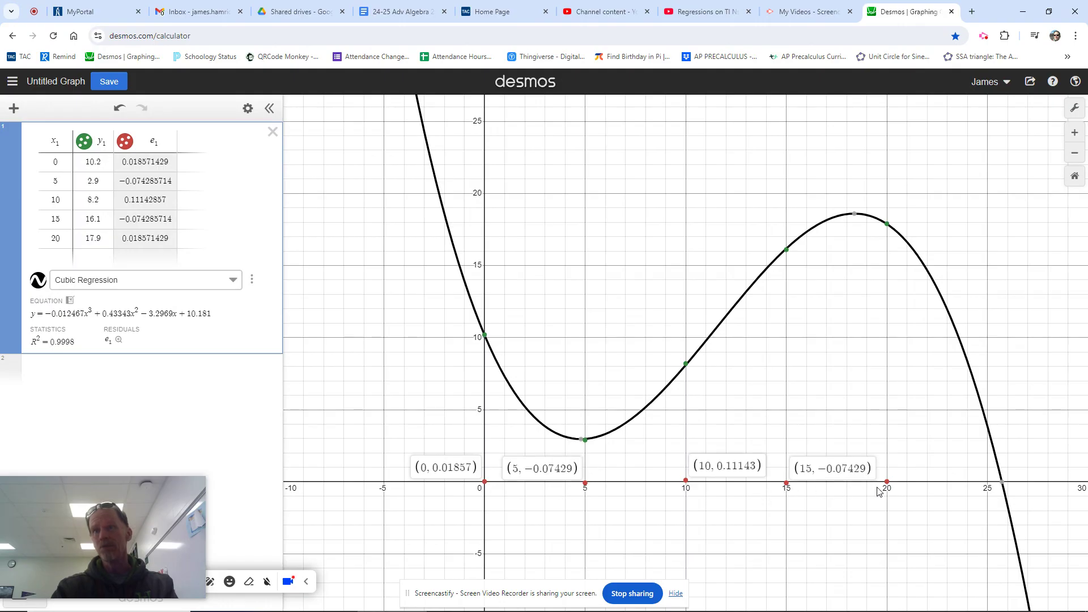
click(887, 483)
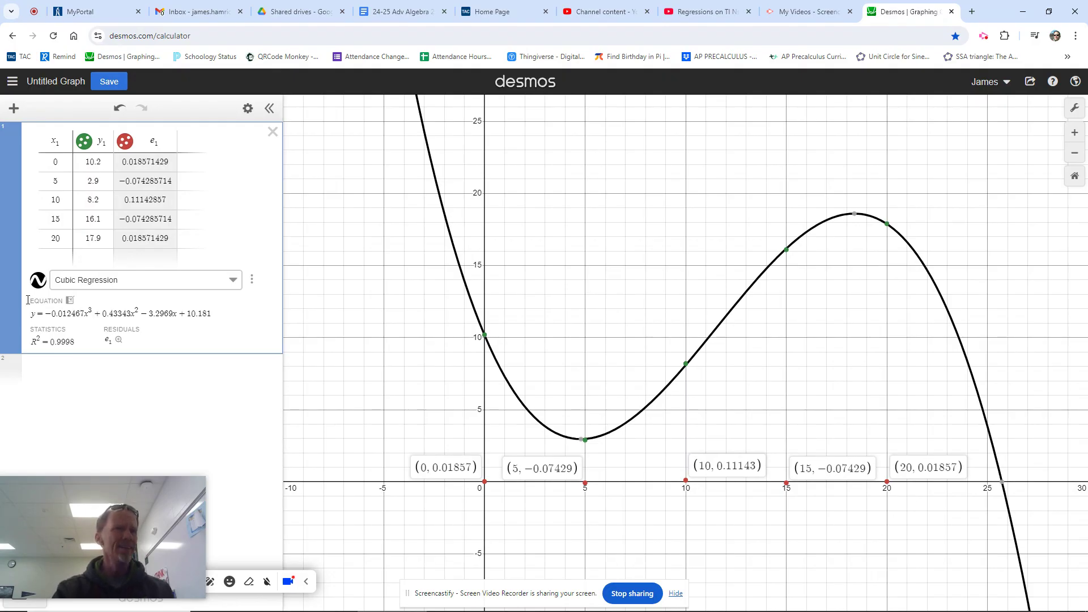
Step: Copy the cubic regression equation into its own expression line and replace its y with f(x)
click(70, 301)
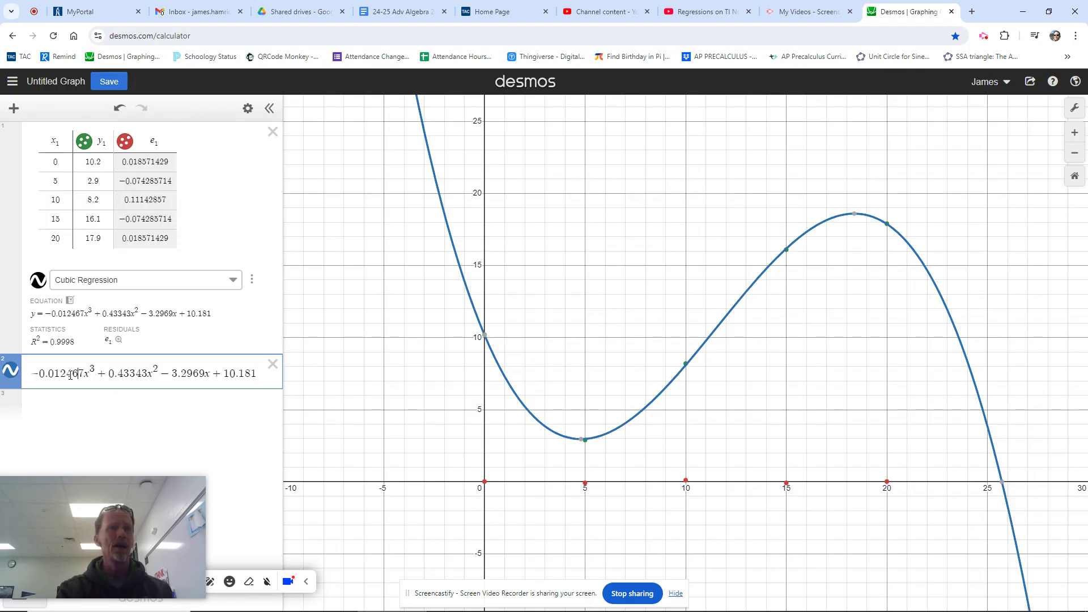
key(Home)
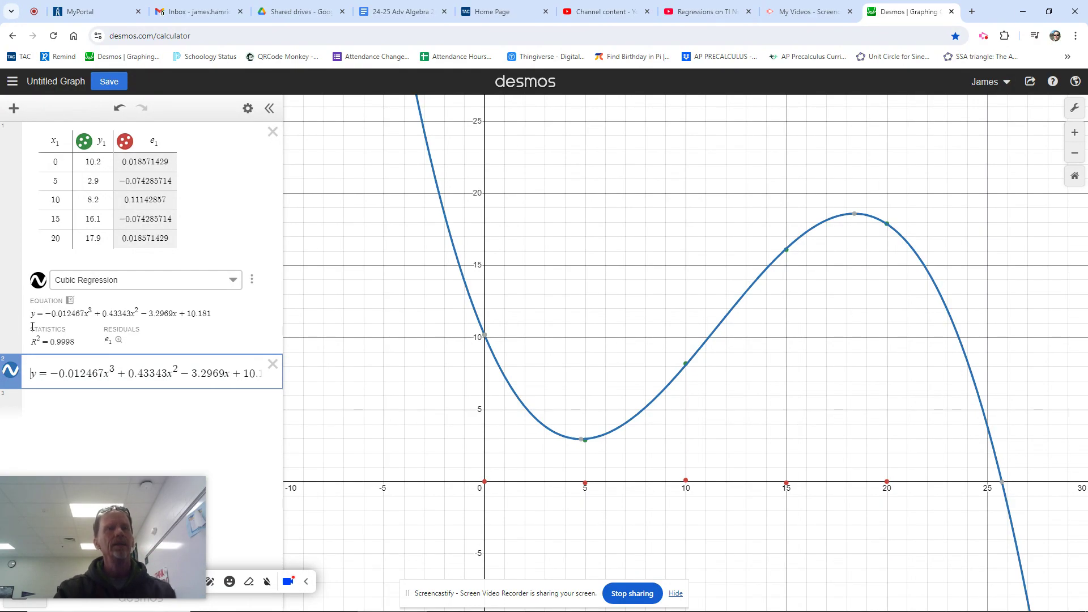
key(Delete)
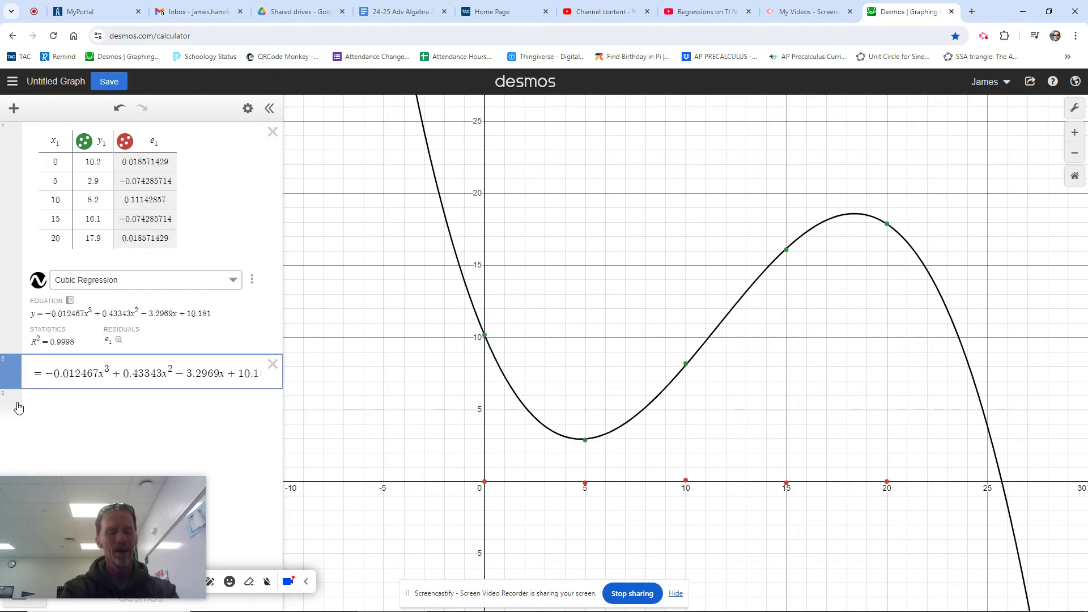
text(f(x))
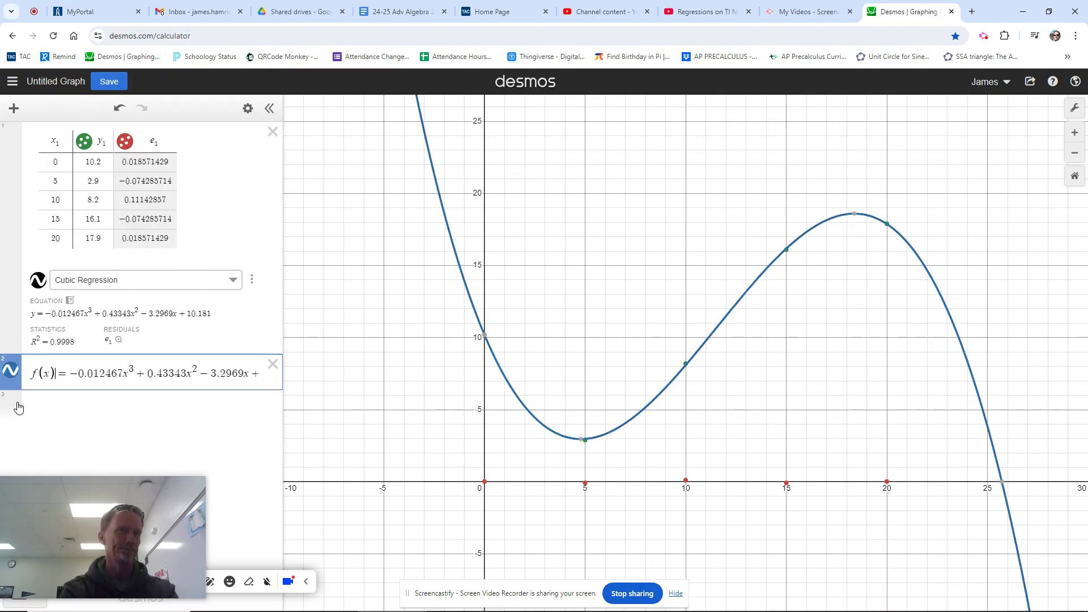
Step: Evaluate the cubic function at x = 7.2 and x = 16.1 as f(7.2) and f(16.1) on separate expression lines
click(17, 404)
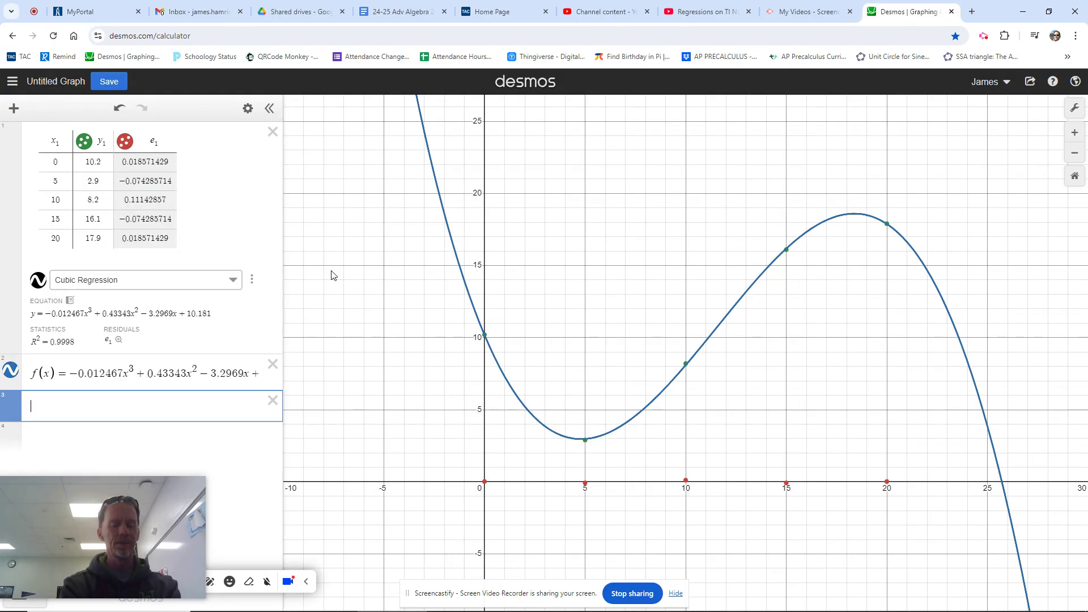
text(f(7.2)
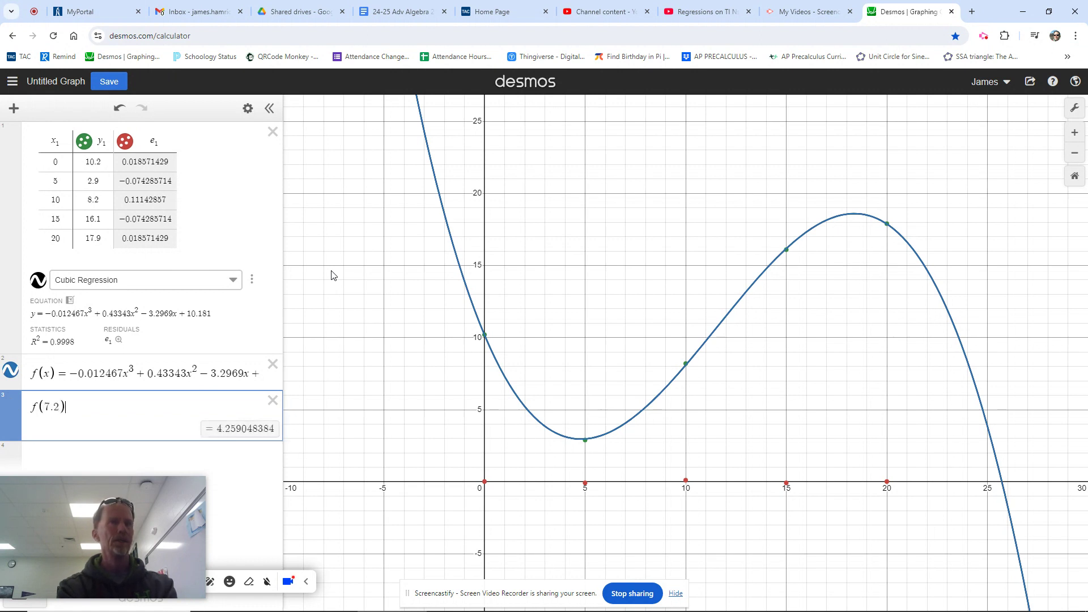
key(Return)
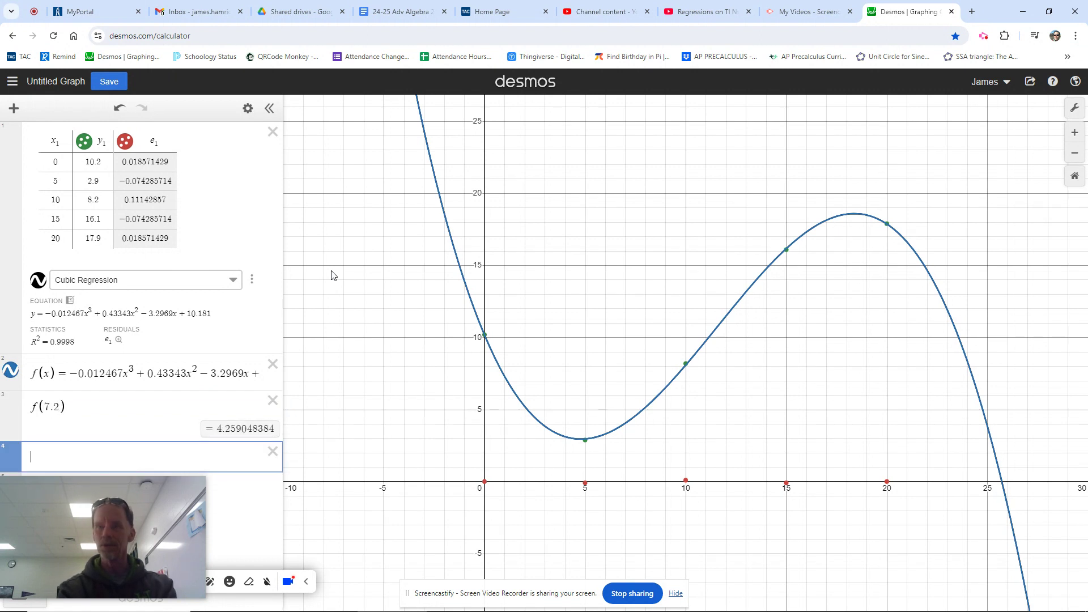
text(f)
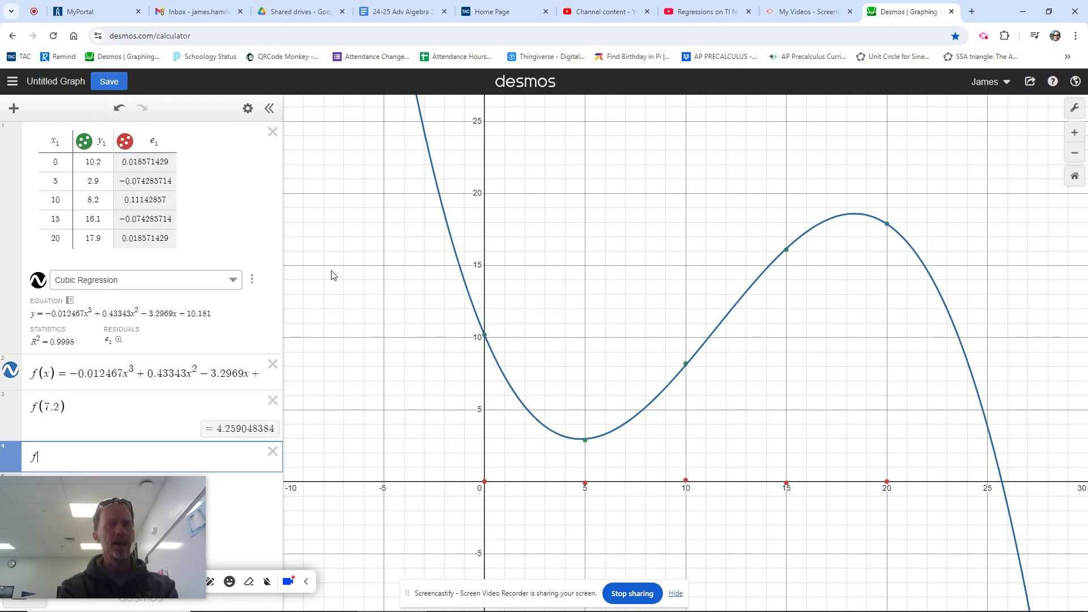
text((16.)
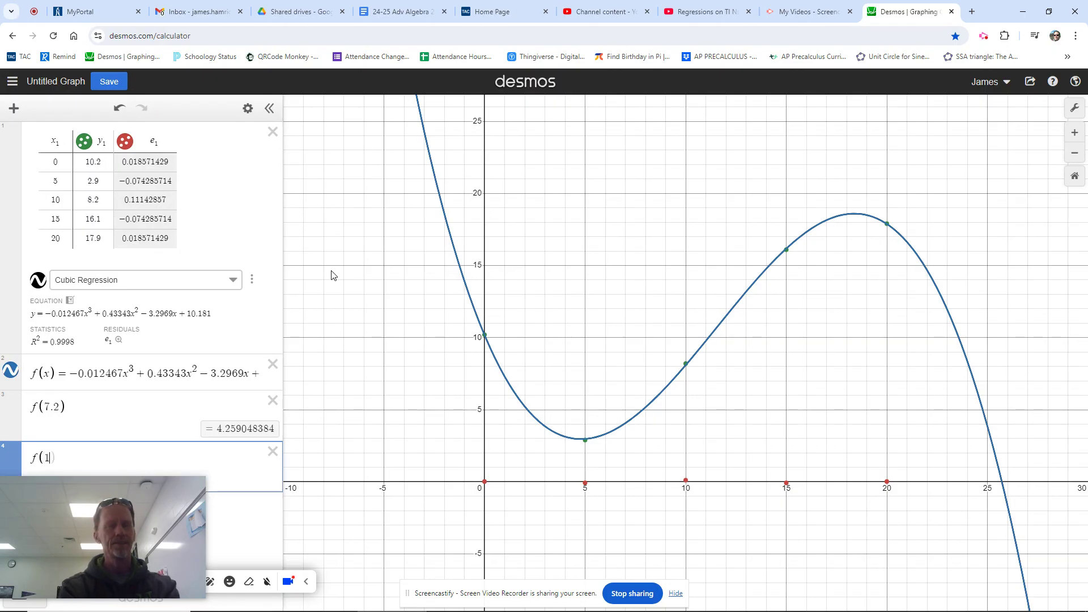
text(1)
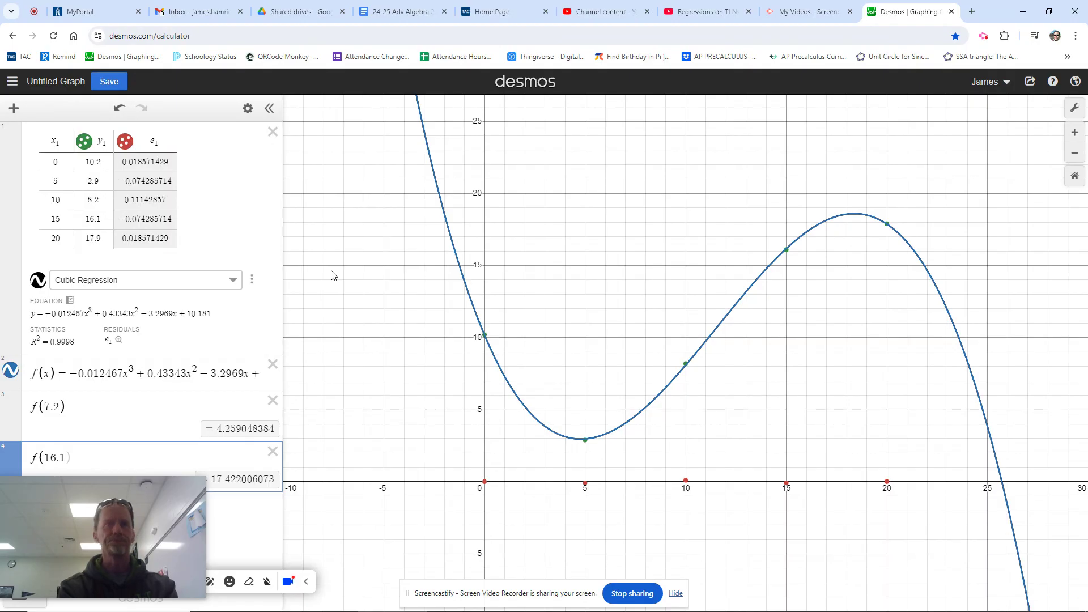
key(Return)
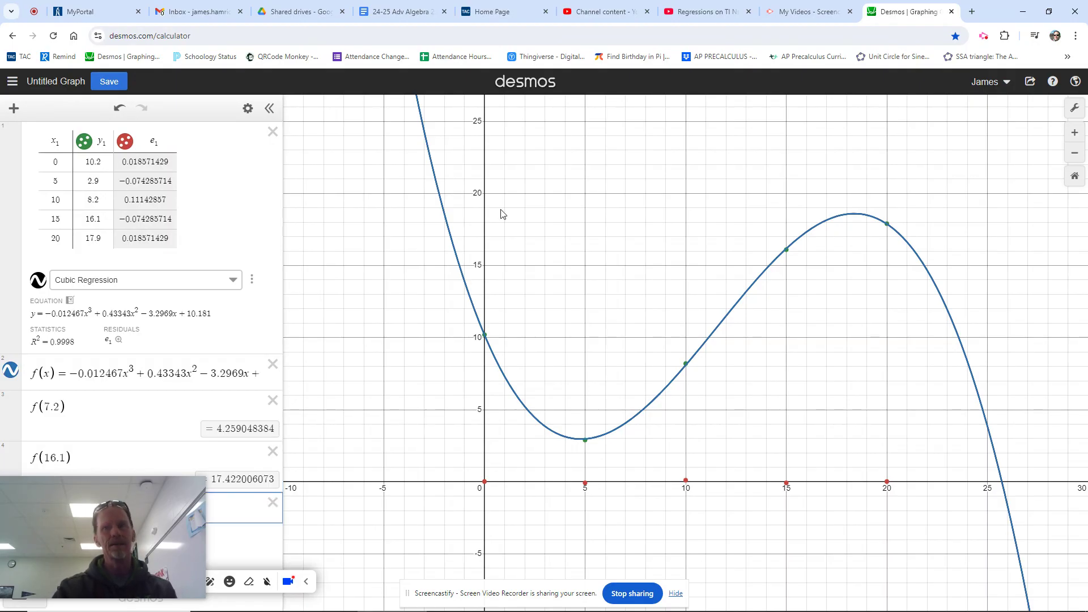
Step: Graph the horizontal line y = 13.4 on the empty expression line below f(16.1)
mouse_move(116, 546)
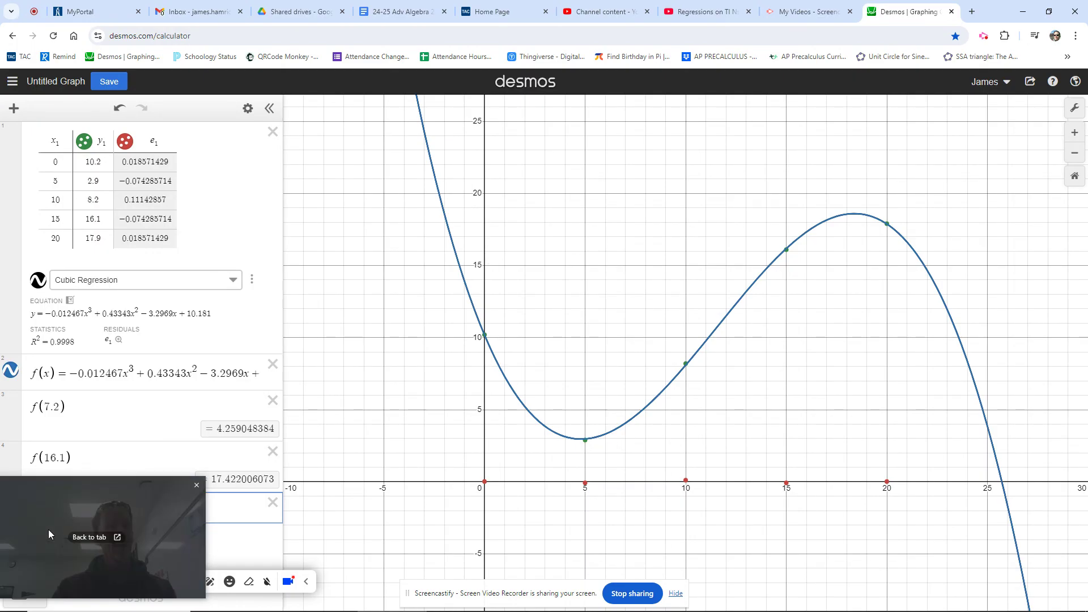
drag(77, 534, 841, 547)
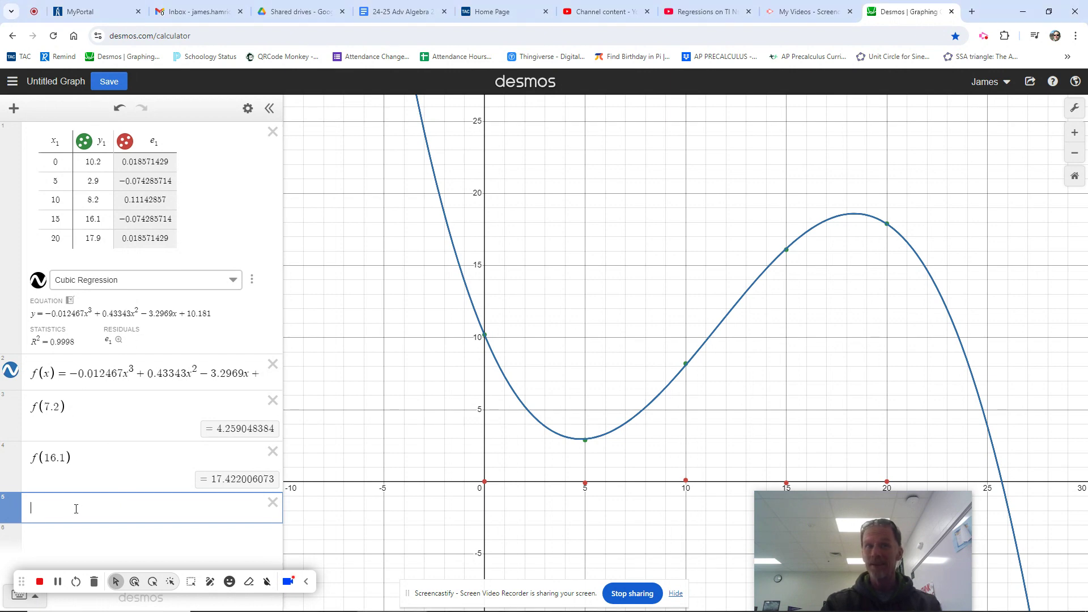
text(y = )
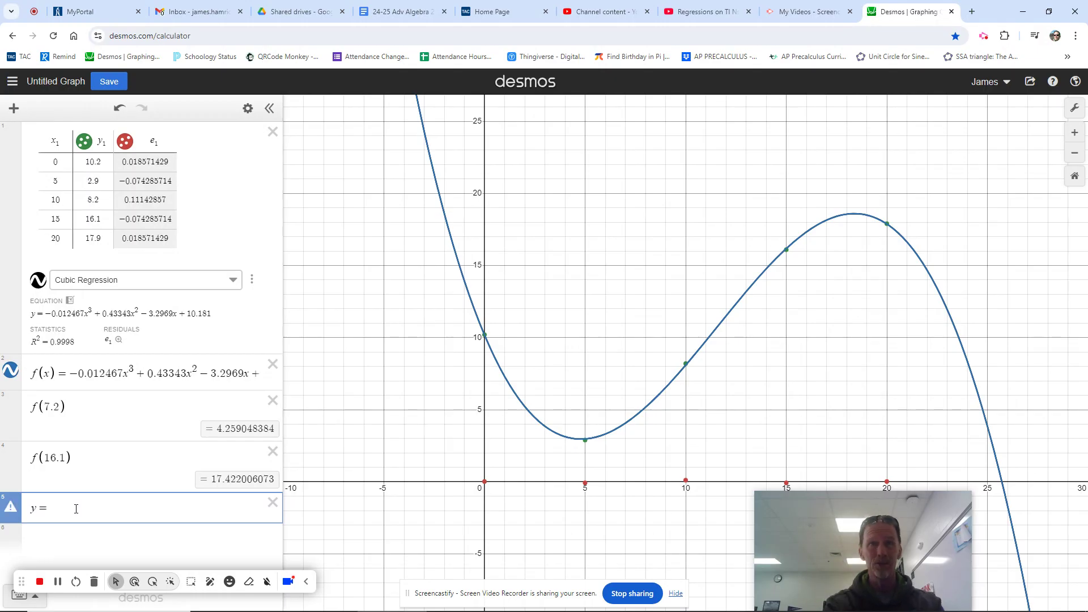
text(13.4)
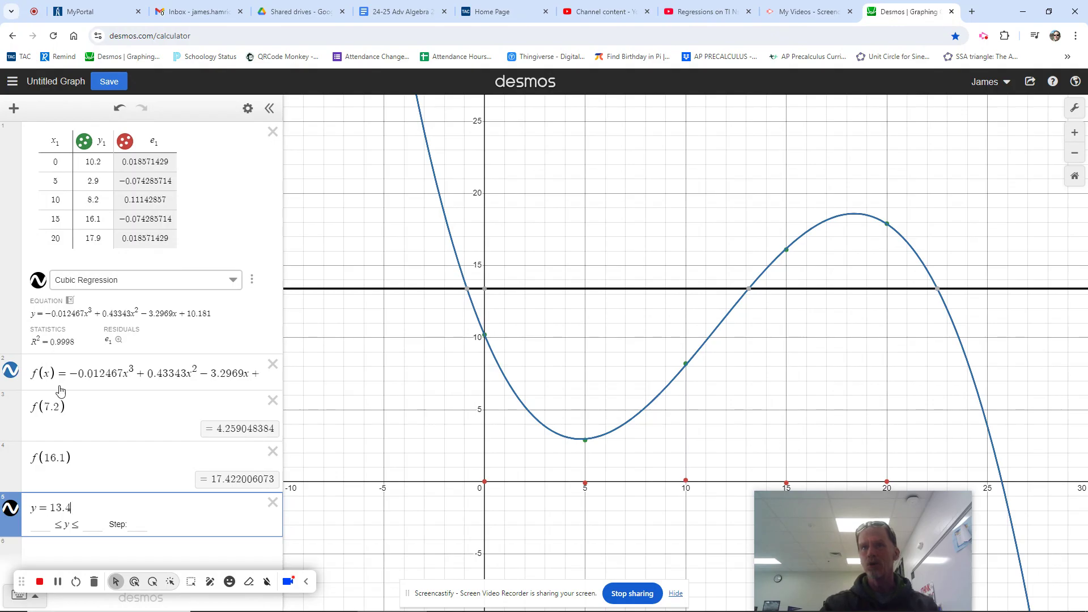
Step: Show the coordinates of all three intersections between the horizontal line y = 13.4 and the cubic curve
click(468, 293)
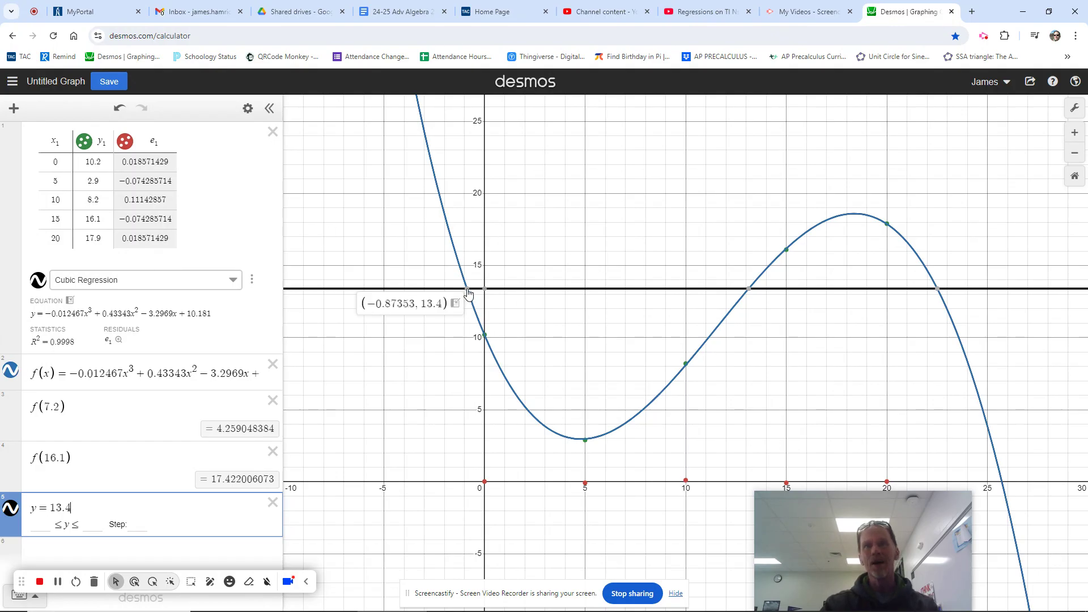
click(749, 290)
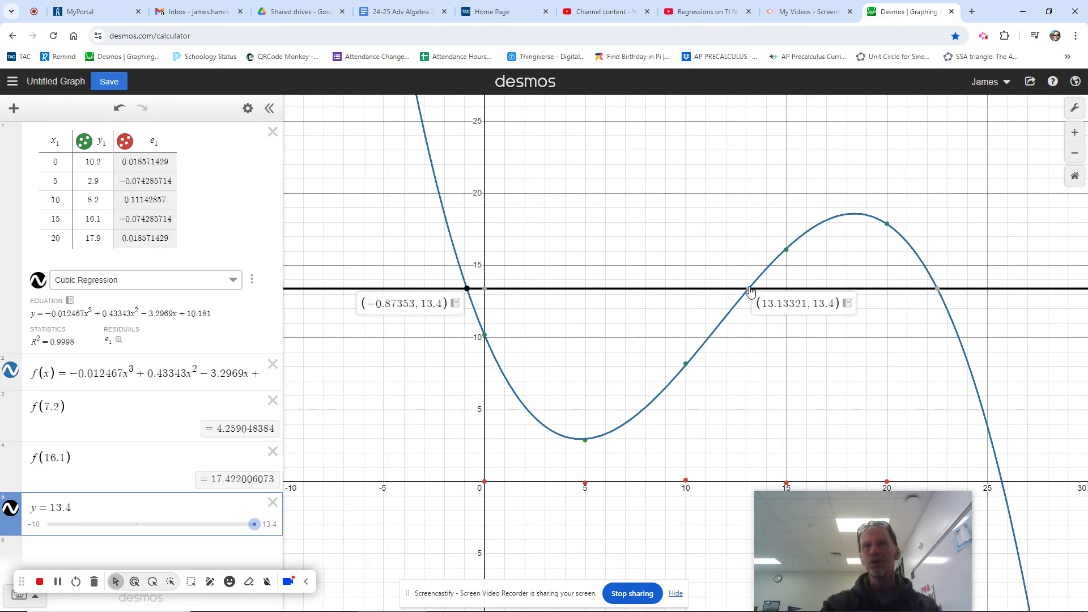
click(938, 290)
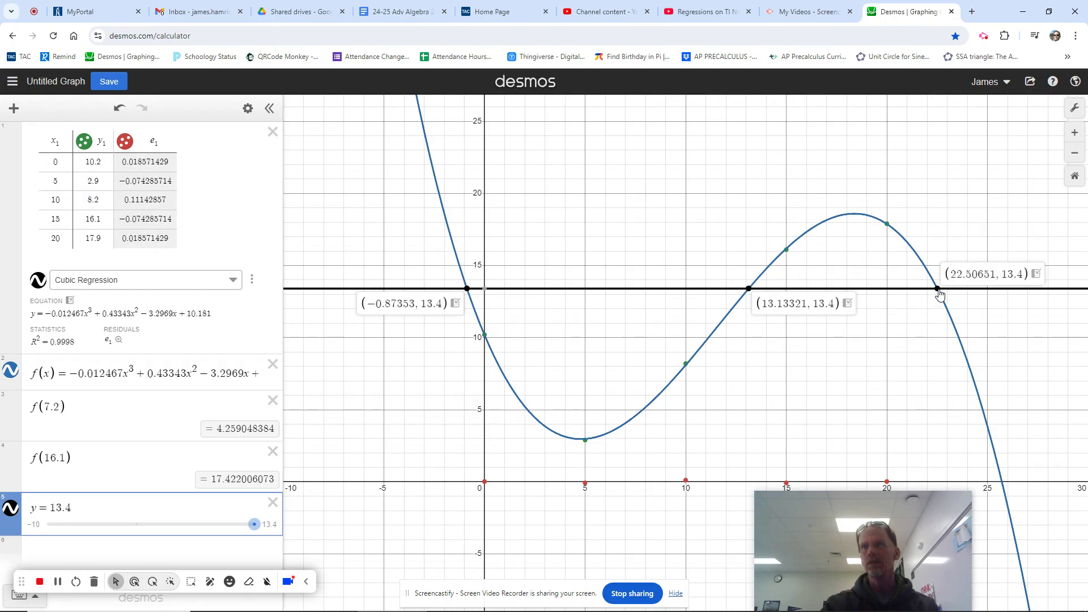